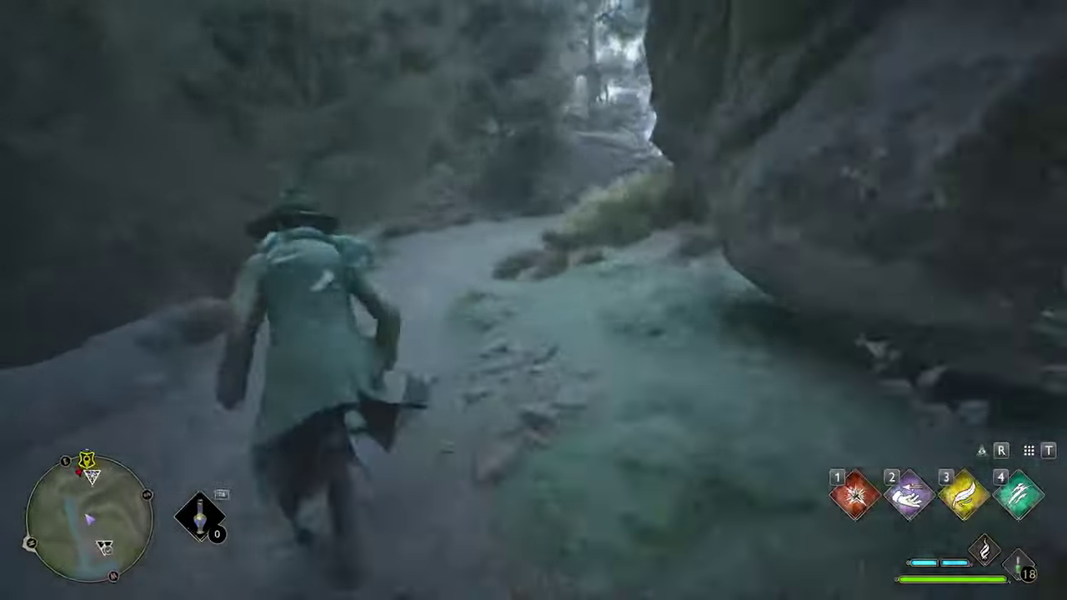
key(w)
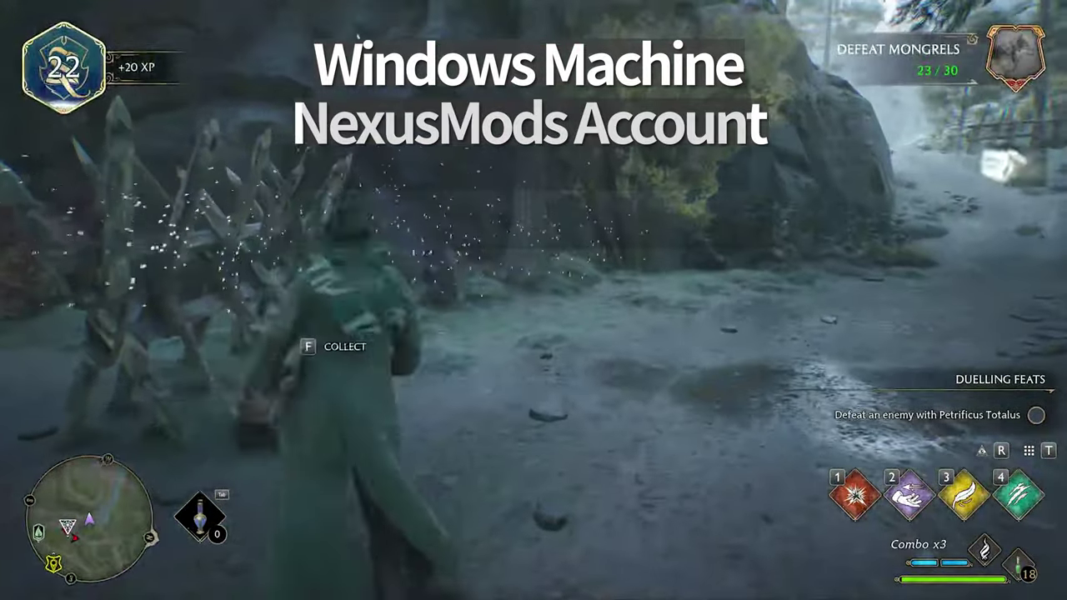
key(f)
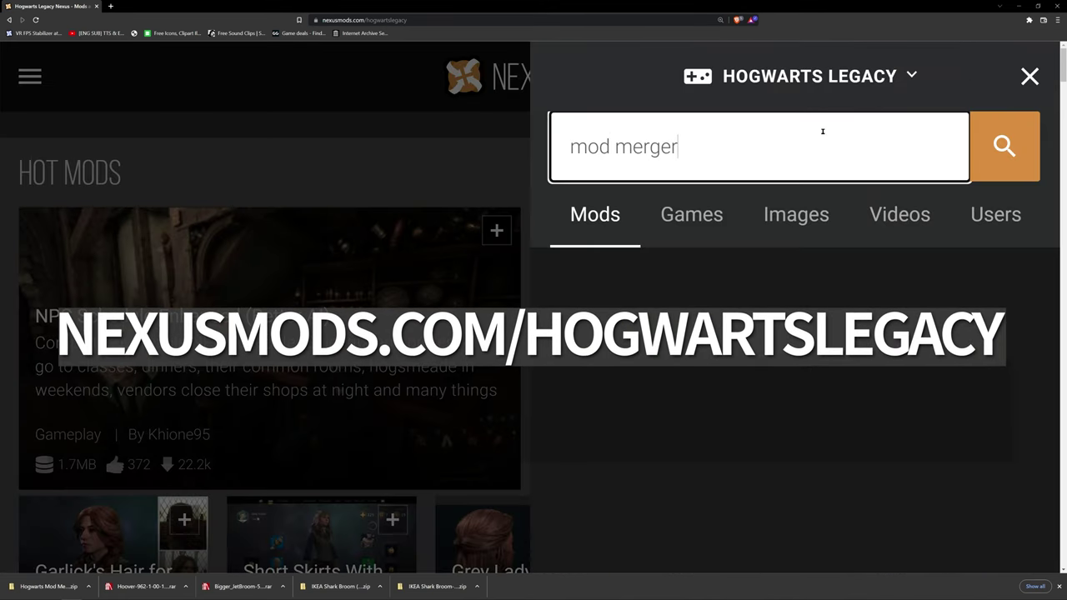
- Search the Hogwarts Legacy mods on Nexus Mods for "mod merger"
key(Return)
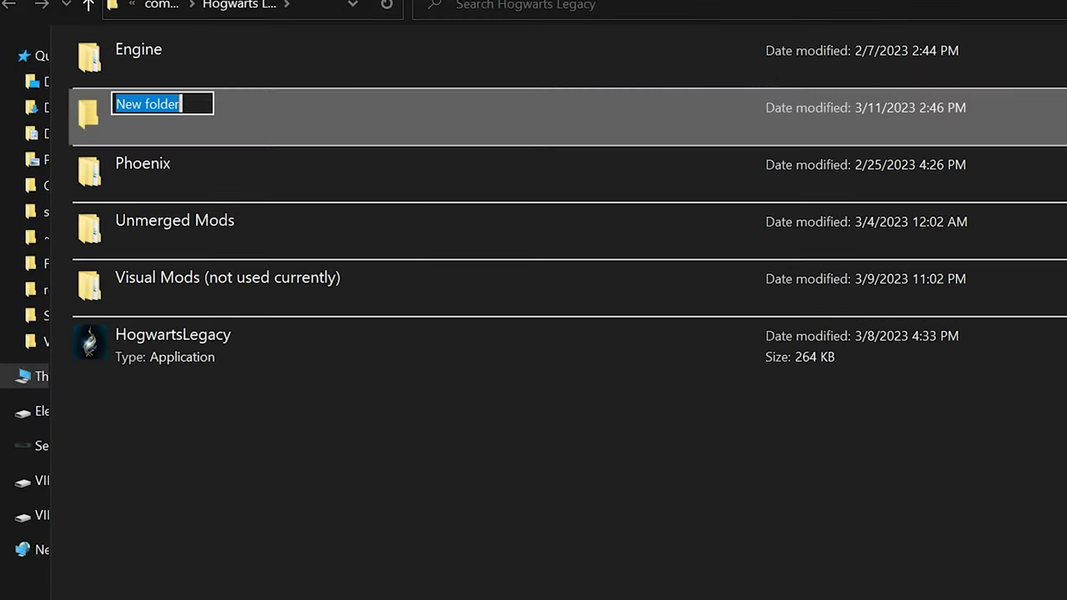
- Name the new folder in the Hogwarts Legacy directory Mod Merger and run the Hogwarts Mod Merger application from it
text(Mod Merger)
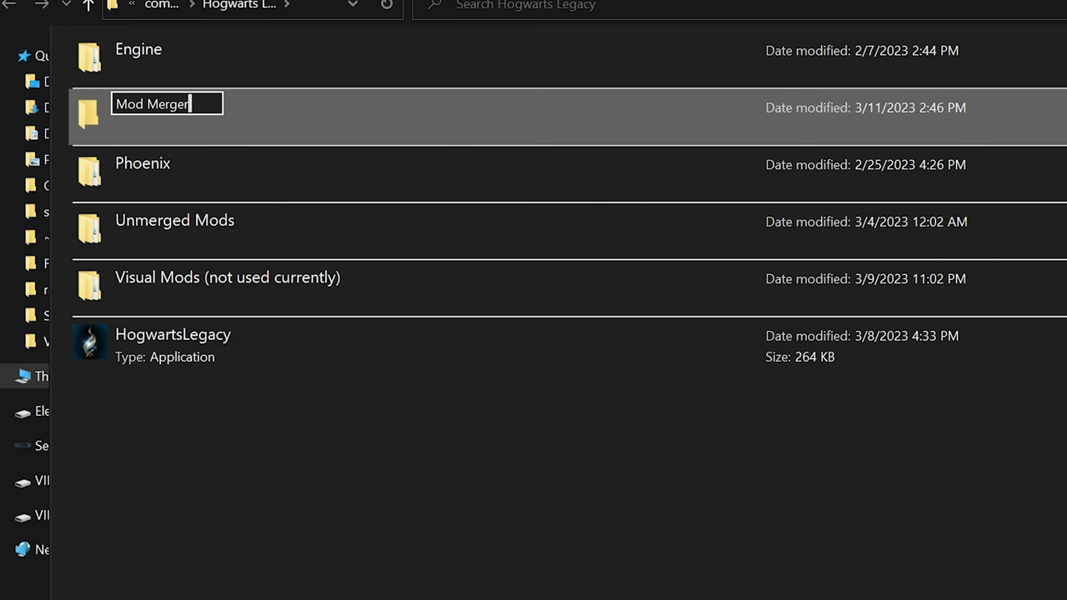
key(Return)
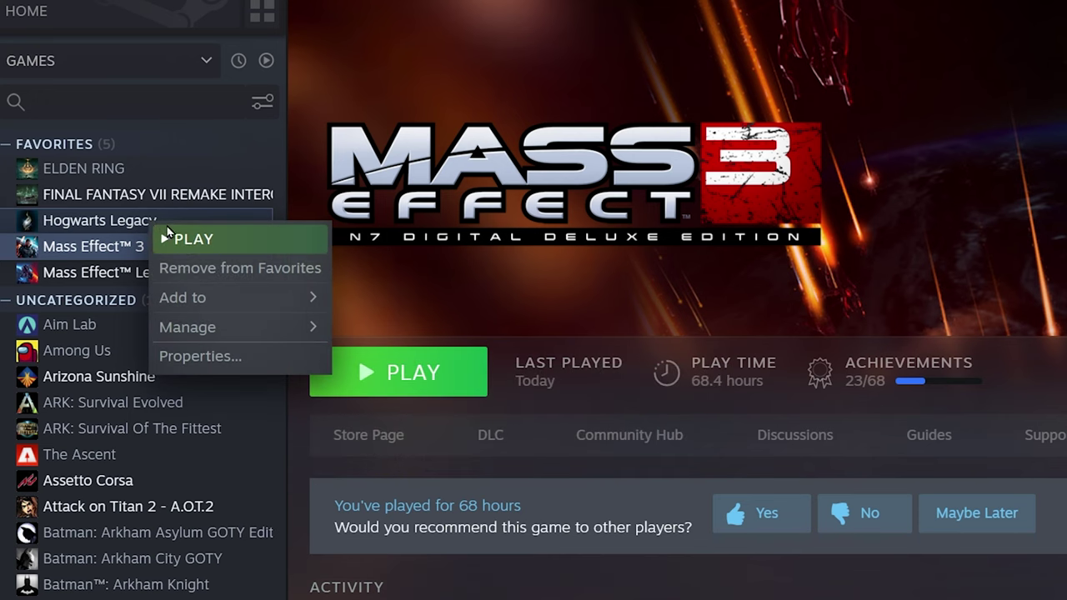
mouse_move(277, 341)
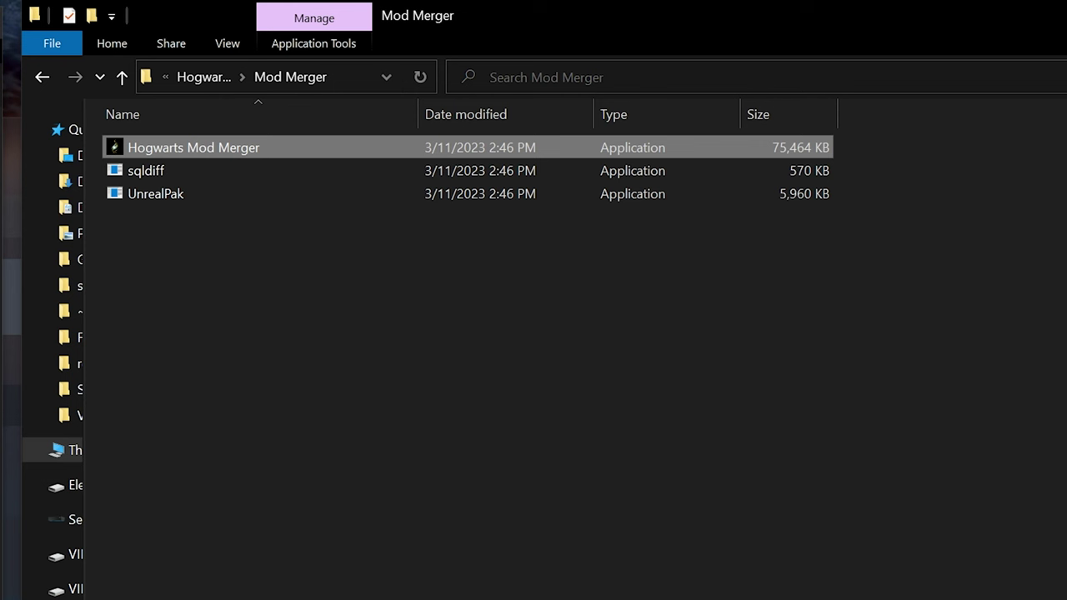
key(Return)
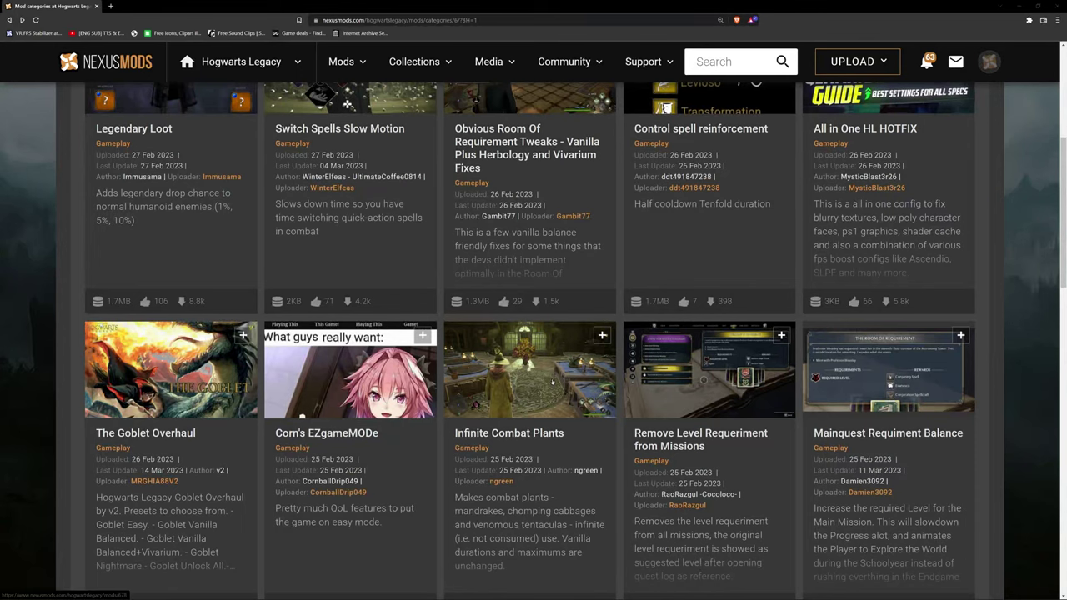
- Examine the Infinite Combat Plants mod page for its note on merging .sqlite mods, and read the Remove Level Requirement from Missions description
click(553, 381)
scroll(1063, 433, down, 10)
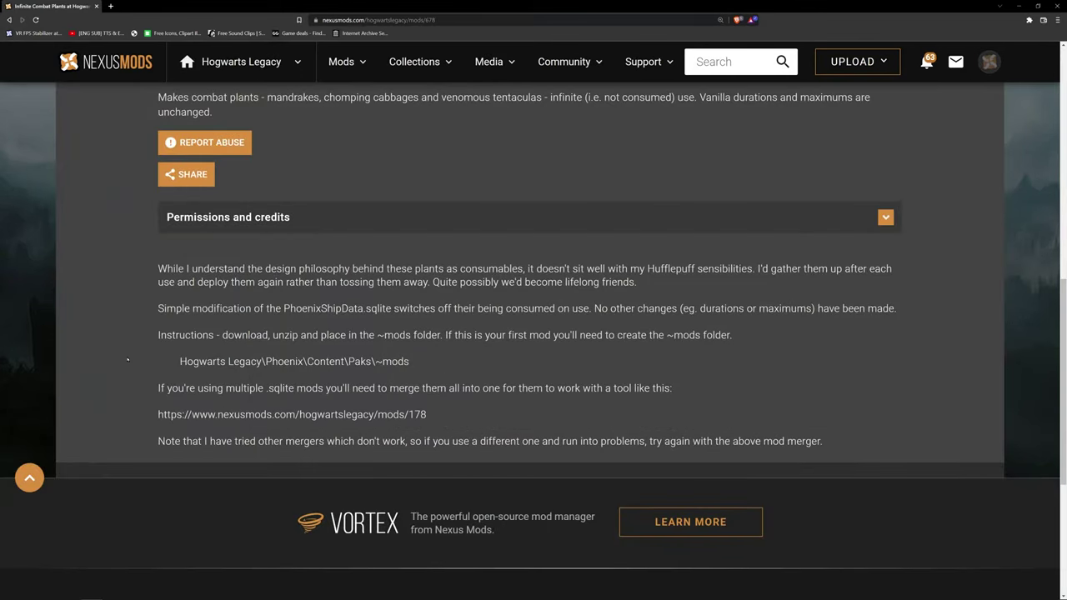
drag(155, 388, 838, 446)
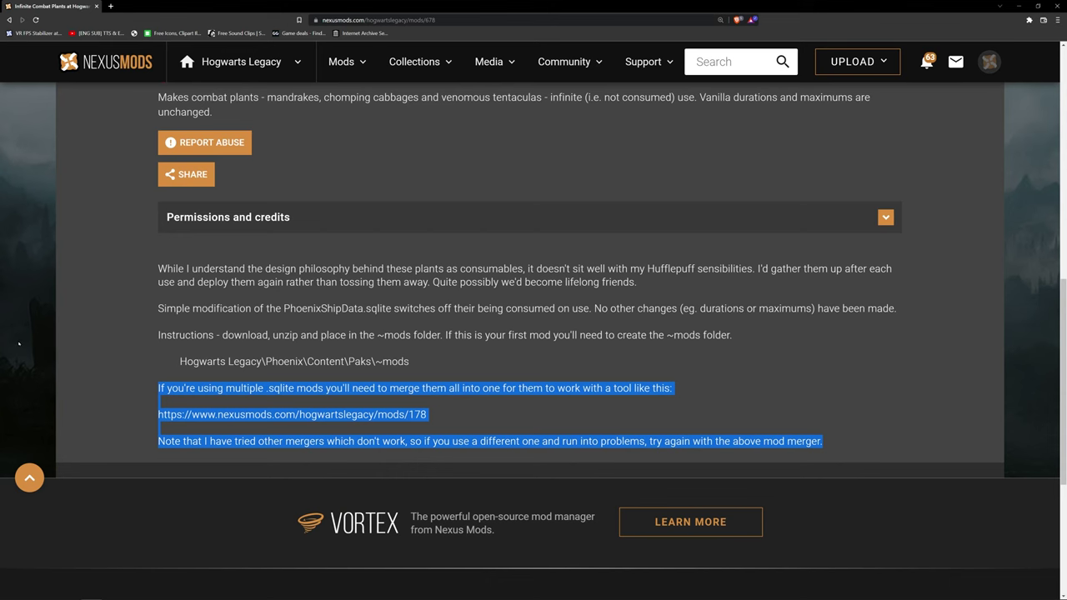
click(10, 246)
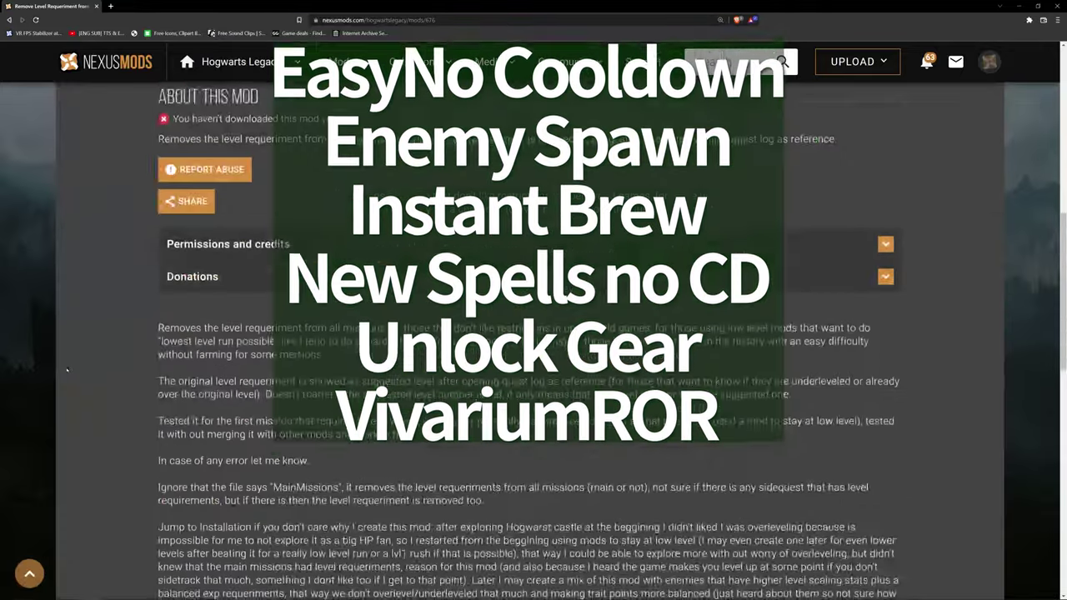
scroll(67, 370, down, 6)
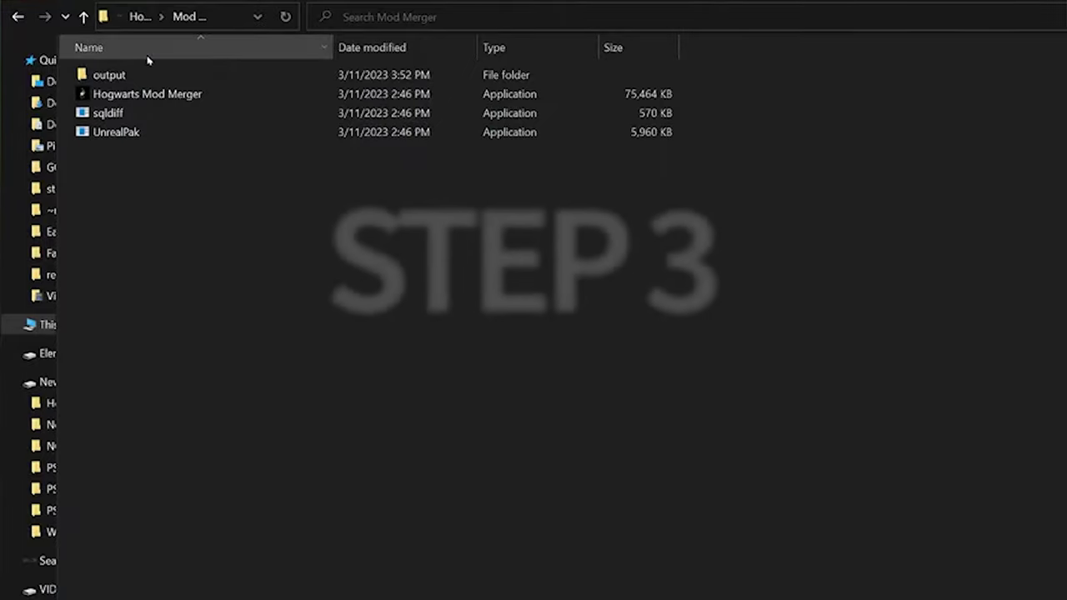
- Launch Hogwarts Mod Merger and add z_UnlockGearLimit_P.pak from the UnlockGear folder in Unmerged Mods to the mods to merge
double_click(147, 93)
click(589, 433)
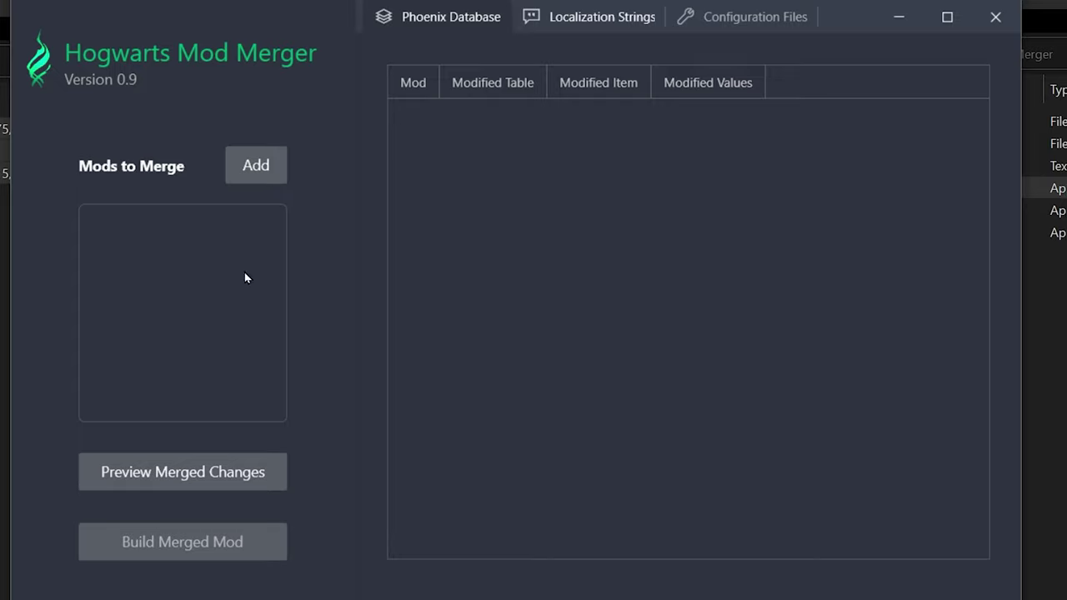
click(250, 155)
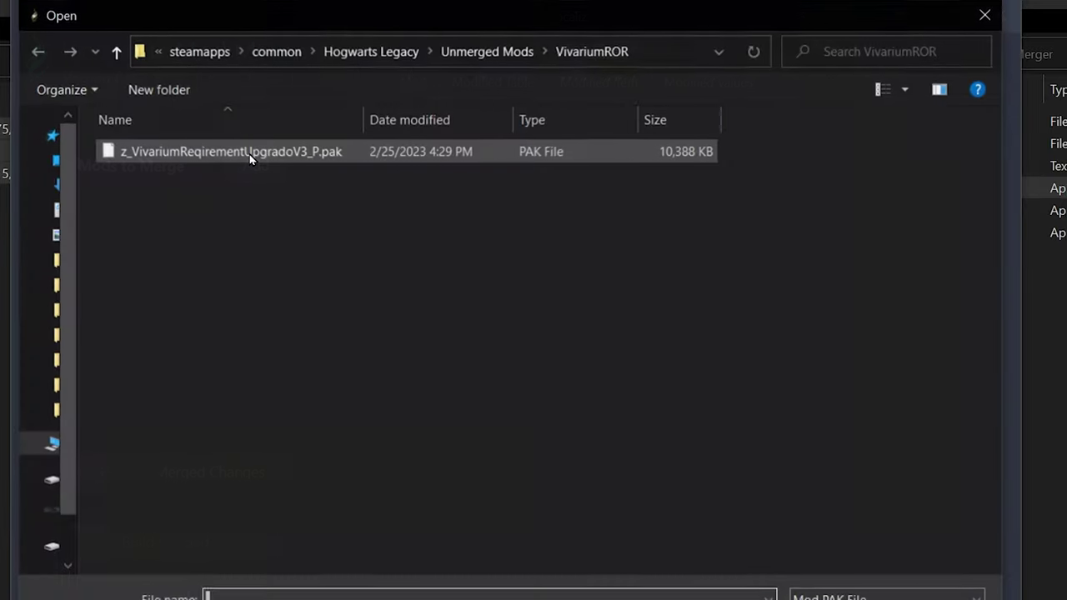
drag(253, 376, 104, 101)
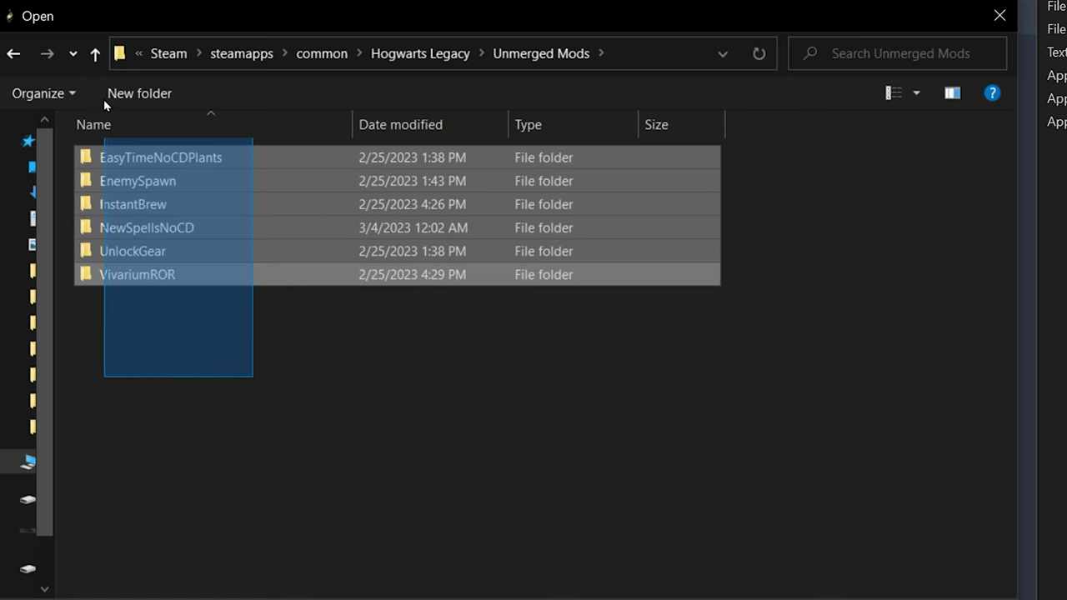
double_click(133, 250)
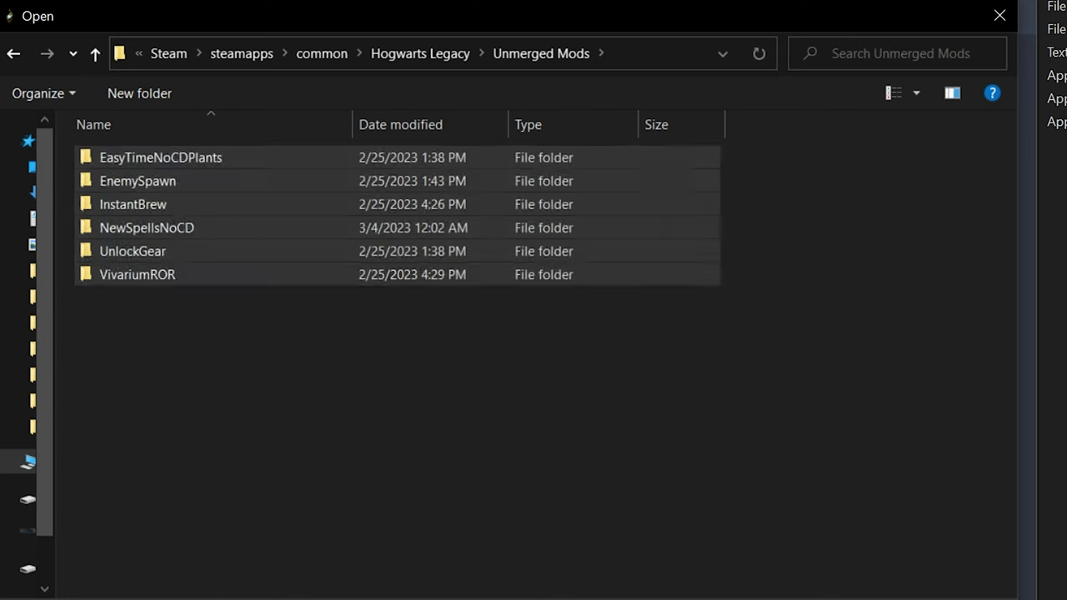
double_click(210, 158)
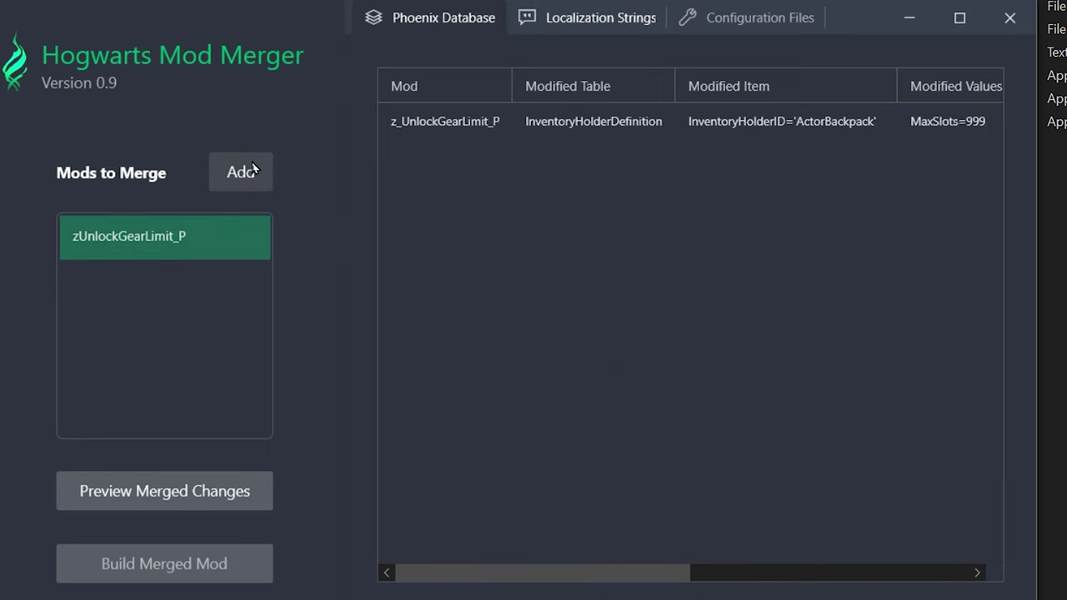
- Add EasyTime_P.pak from the EasyTimeNoCDPlants folder in Unmerged Mods to the merge list and dismiss the notice about mods not added
click(240, 171)
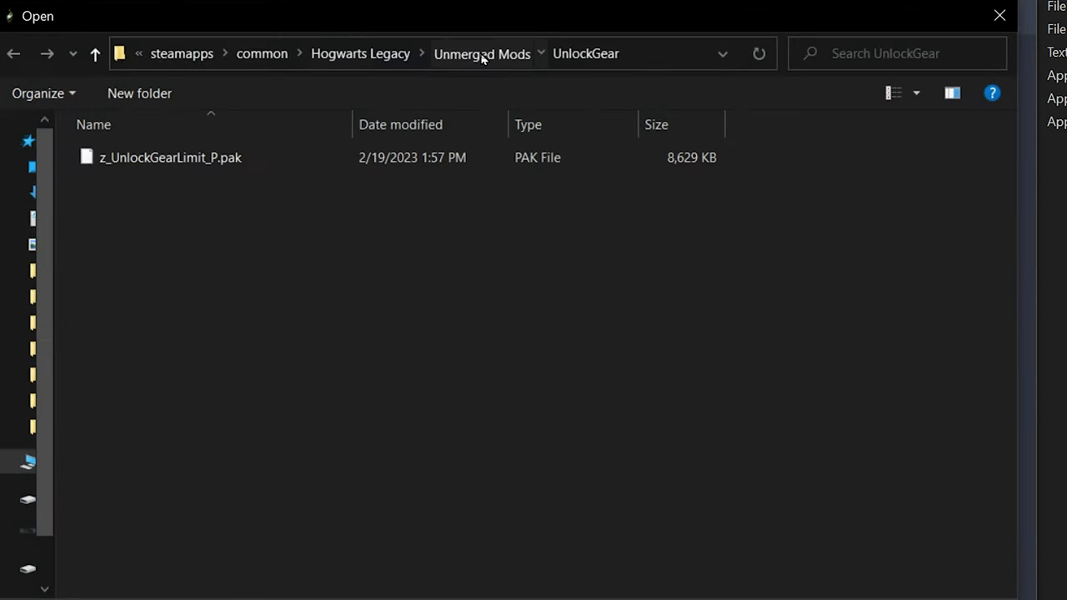
click(481, 55)
double_click(224, 164)
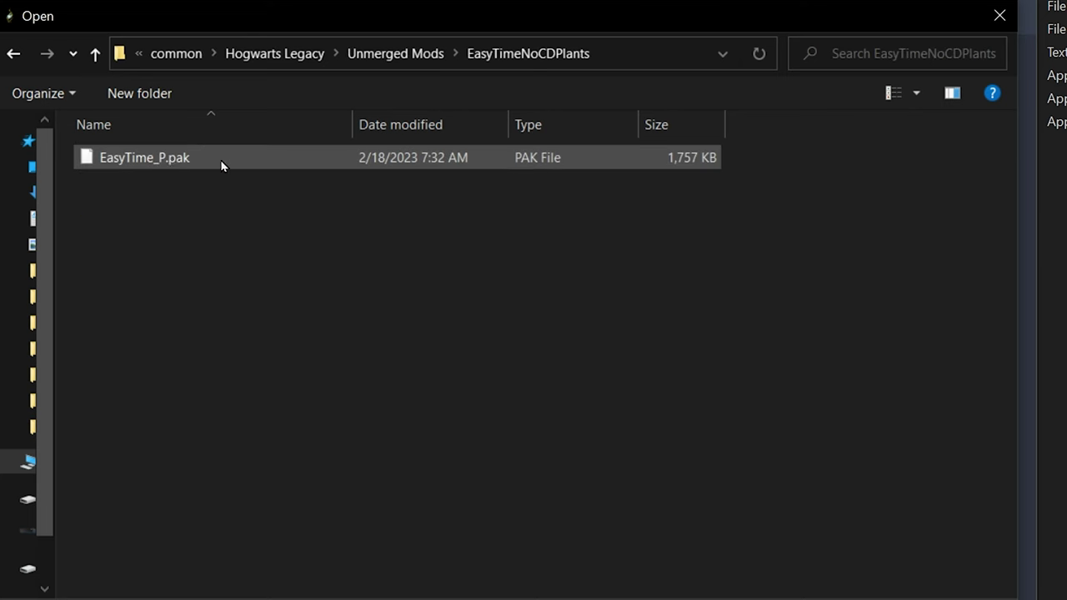
double_click(200, 158)
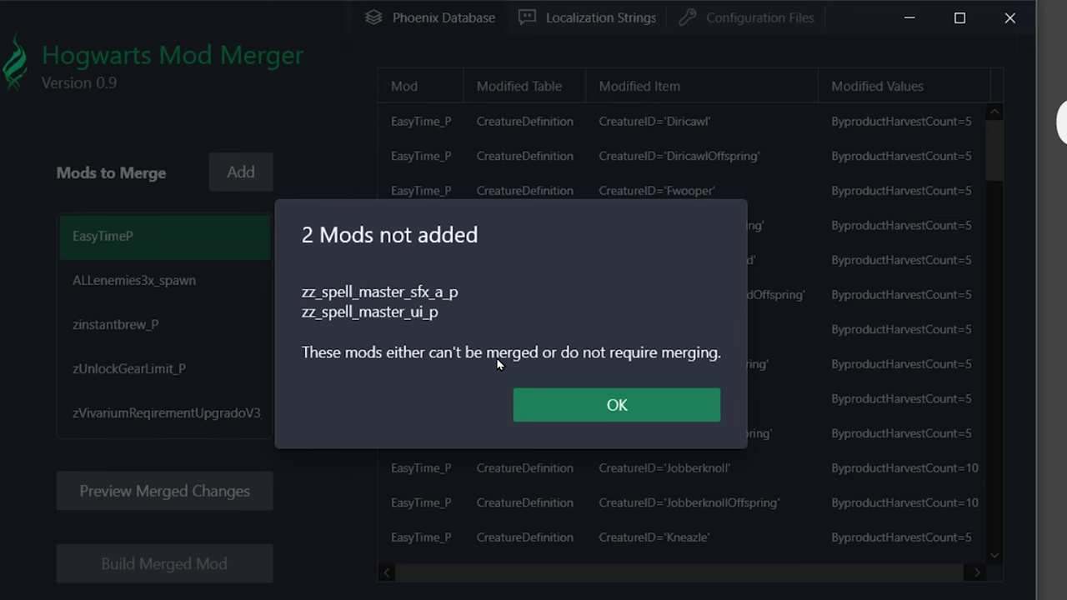
key(Return)
- Preview the merged changes of all listed mods and build the merged mod
scroll(223, 366, down, 2)
scroll(212, 390, up, 2)
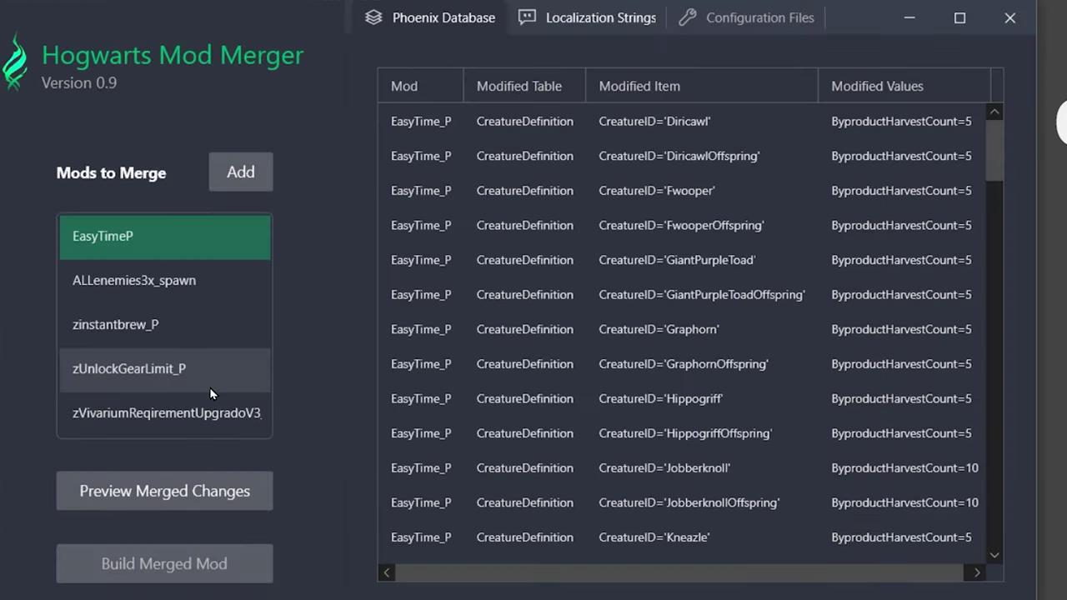
click(258, 492)
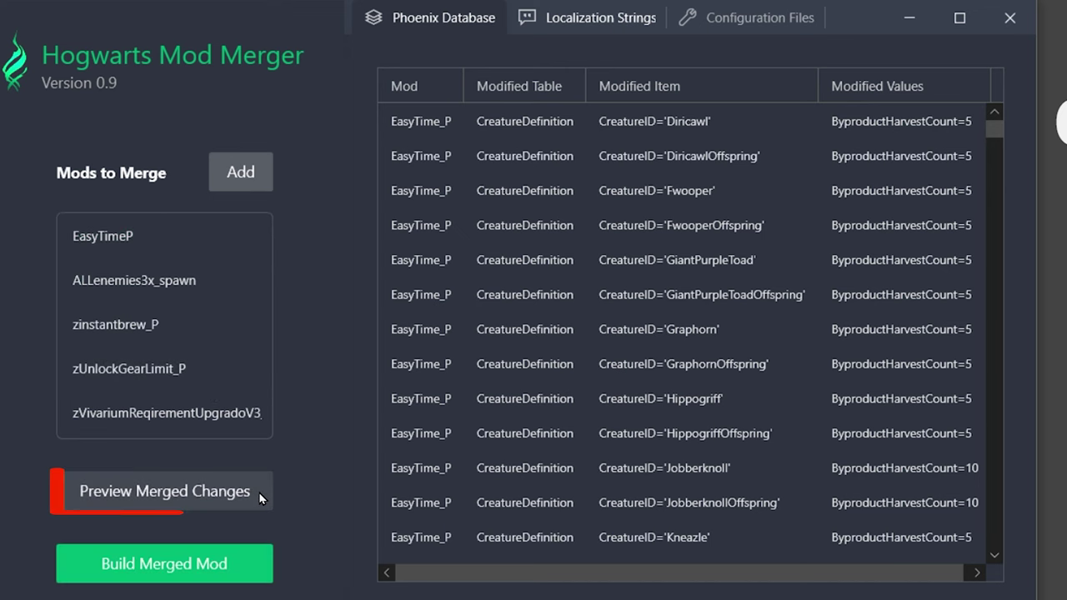
scroll(681, 341, down, 10)
drag(988, 131, 1063, 578)
click(158, 575)
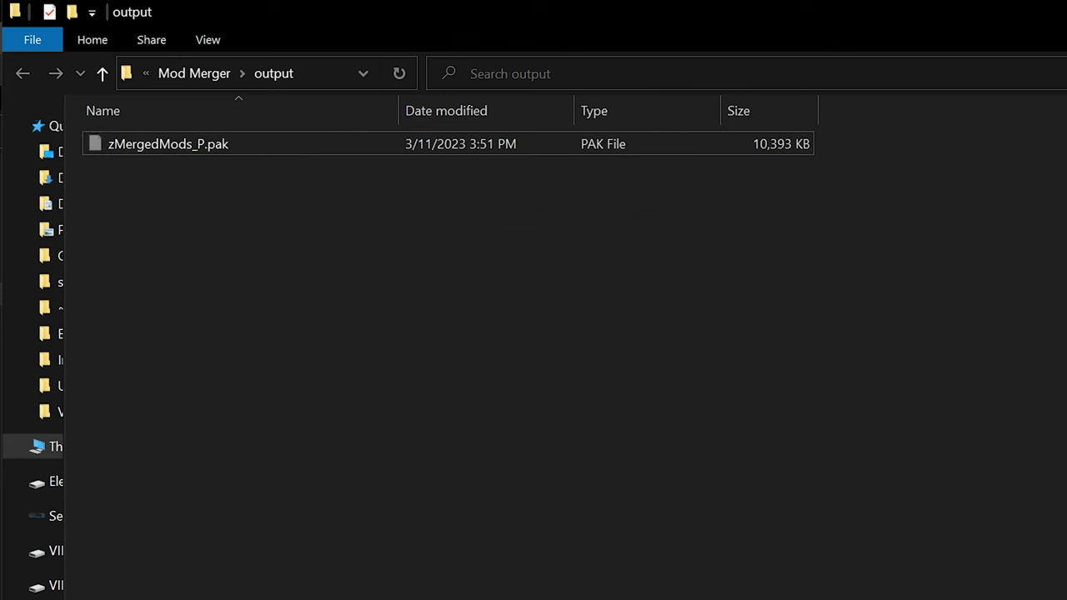
- Paste the merged file zMergedMods_P.pak into the game's ~mods folder
click(44, 317)
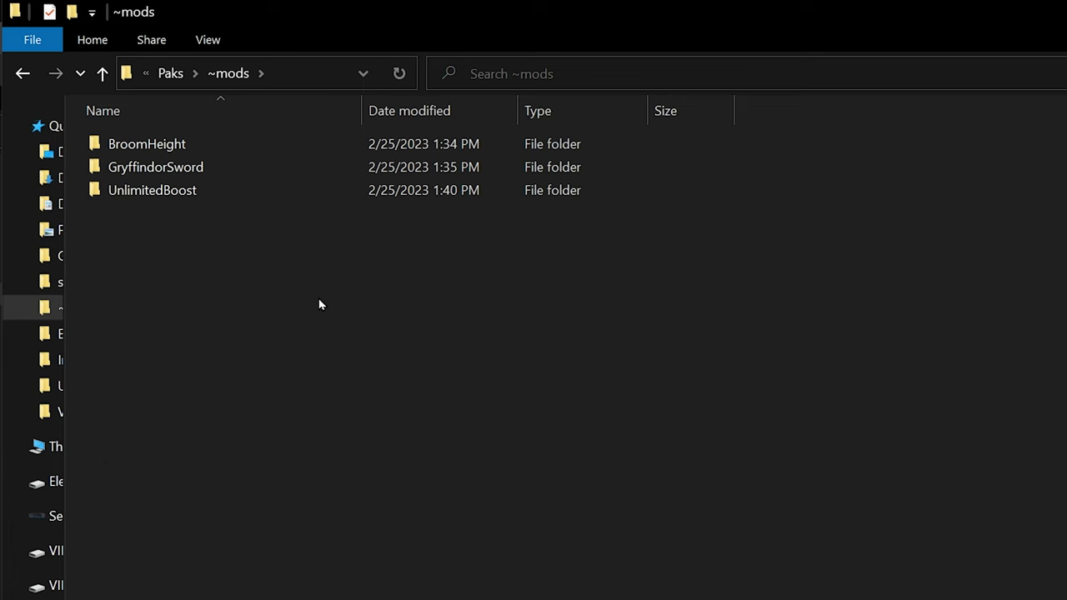
key(ctrl+v)
click(340, 333)
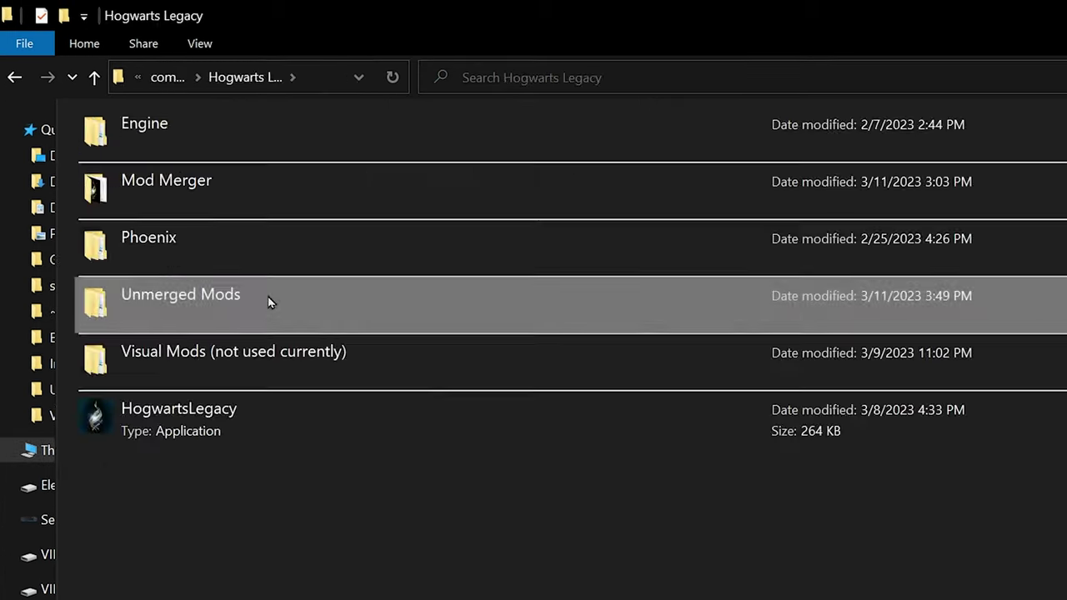
- Open the SpellMasterInstantCD folder inside the Unmerged Mods folder
double_click(268, 301)
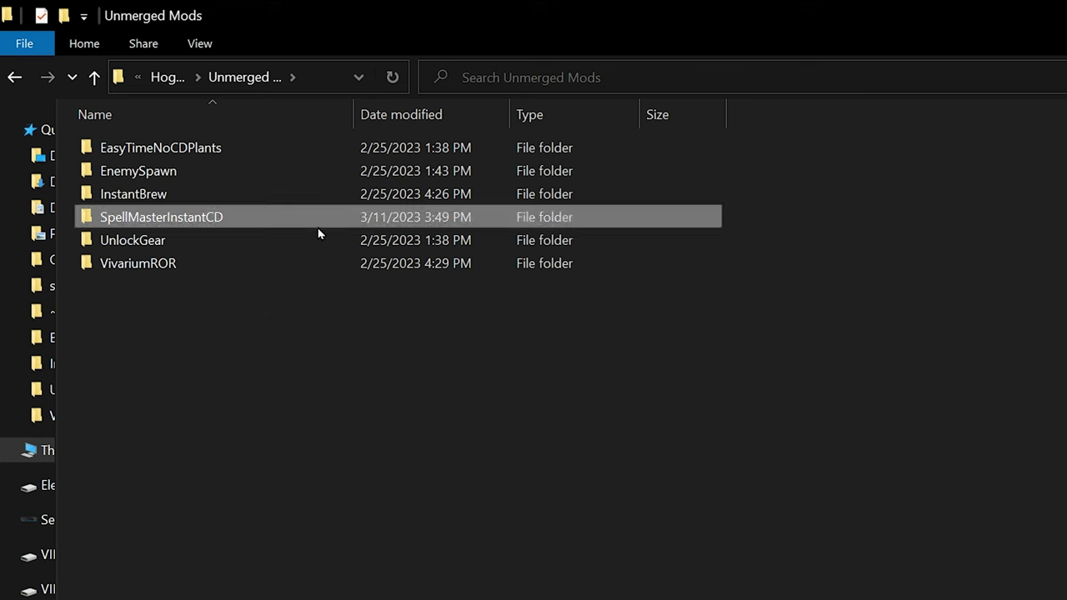
double_click(318, 225)
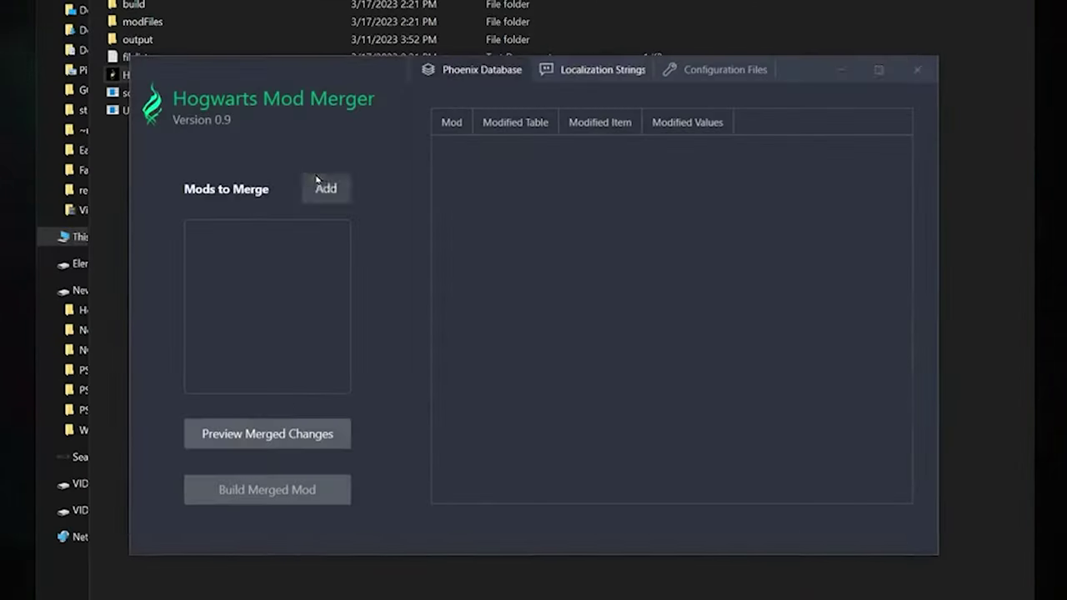
- Add the existing zMergedMods_P.pak from the ~mods folder to the empty list of mods to merge
click(318, 180)
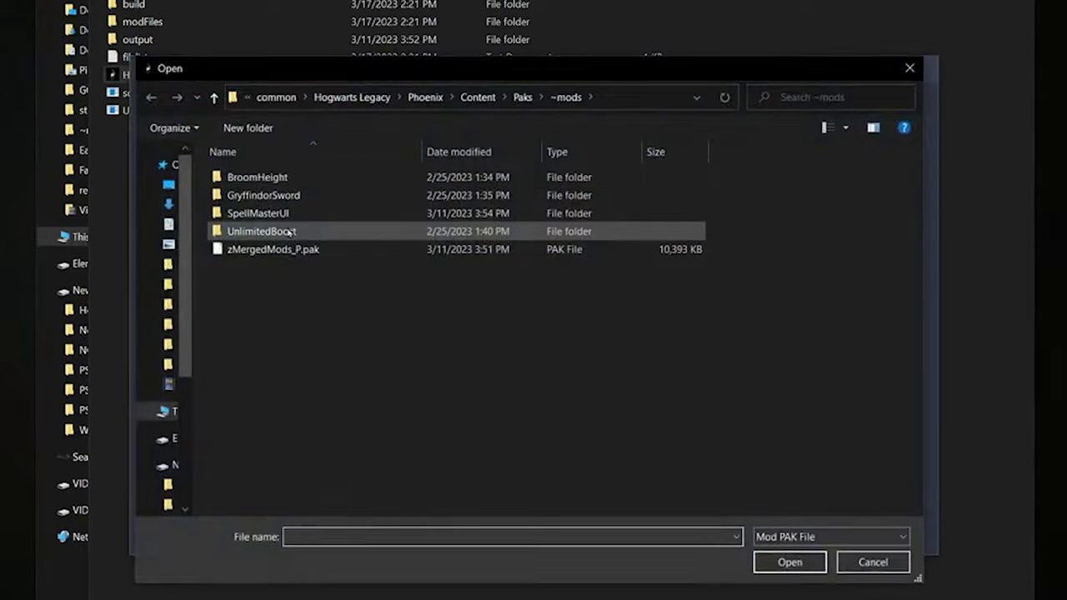
click(345, 251)
double_click(280, 260)
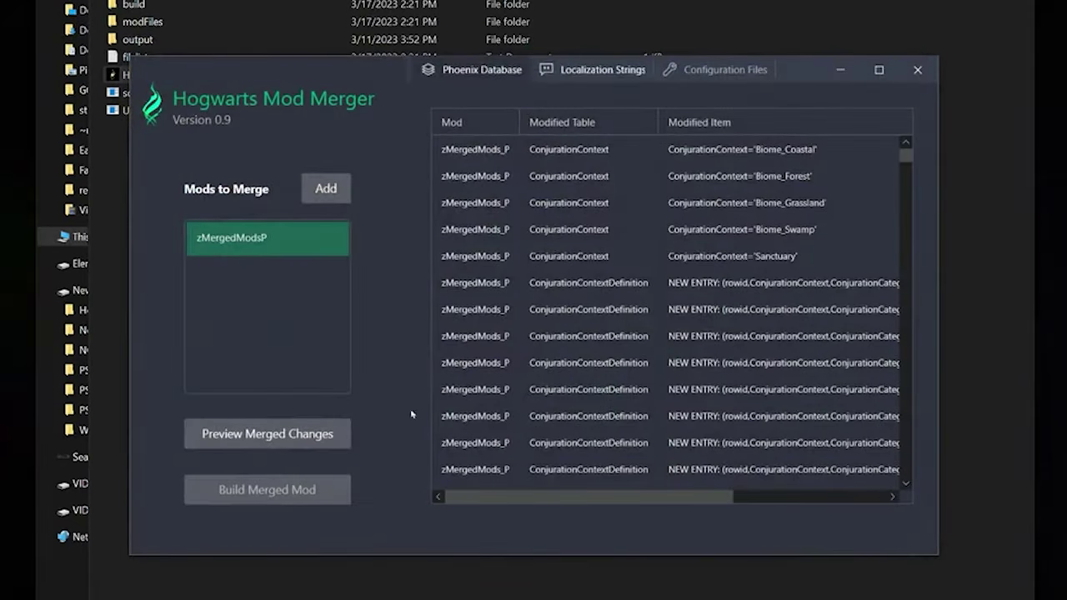
- Add the Vivarium requirement mod from the VivariumROR folder in Unmerged Mods to the merge list and patch it for compatibility
click(323, 189)
click(425, 97)
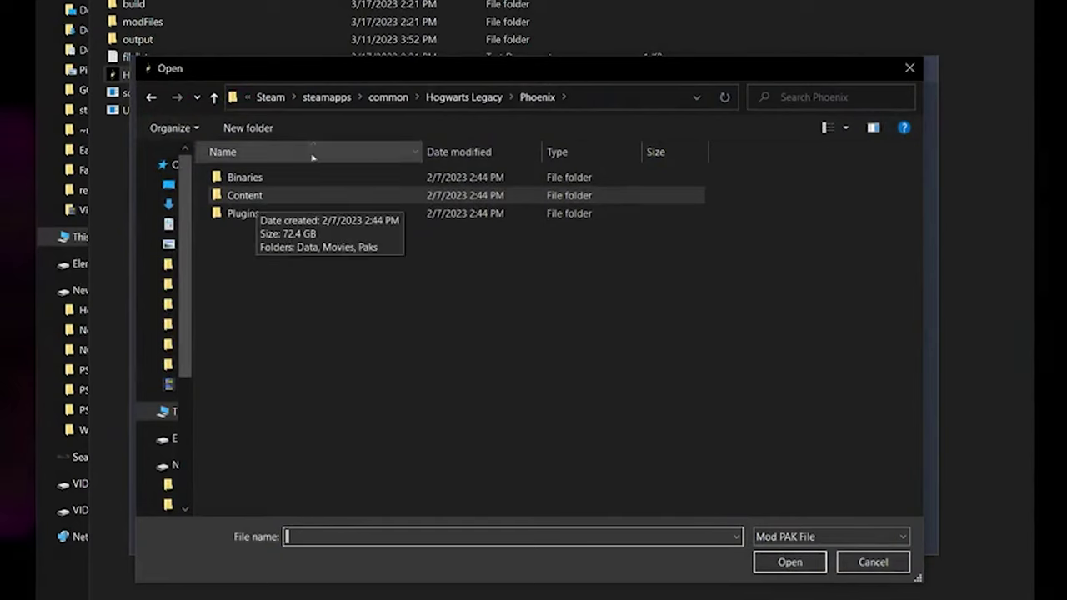
click(464, 97)
double_click(326, 231)
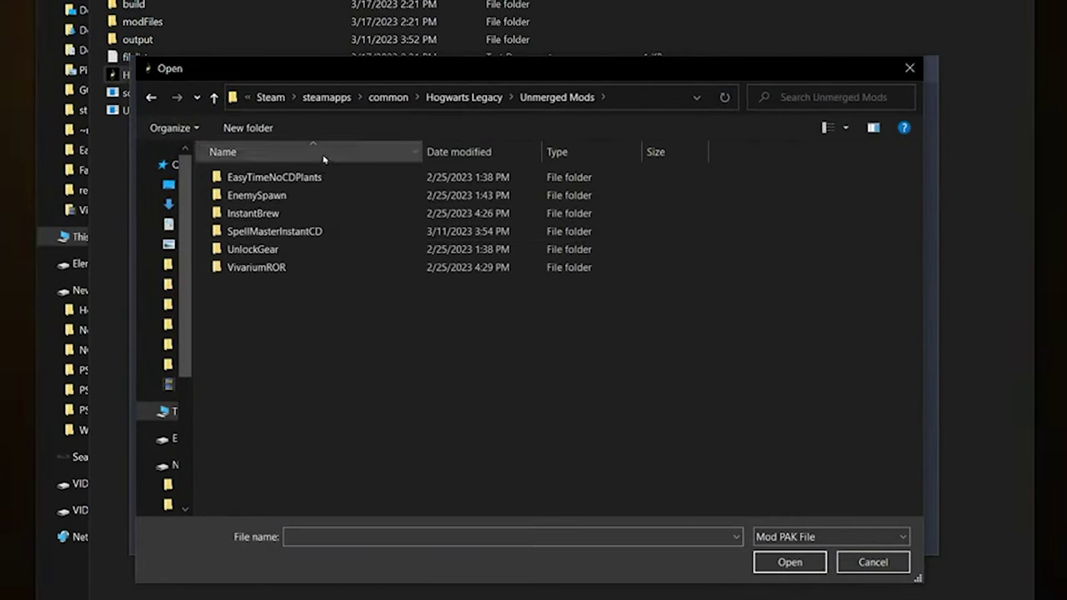
double_click(267, 265)
double_click(279, 179)
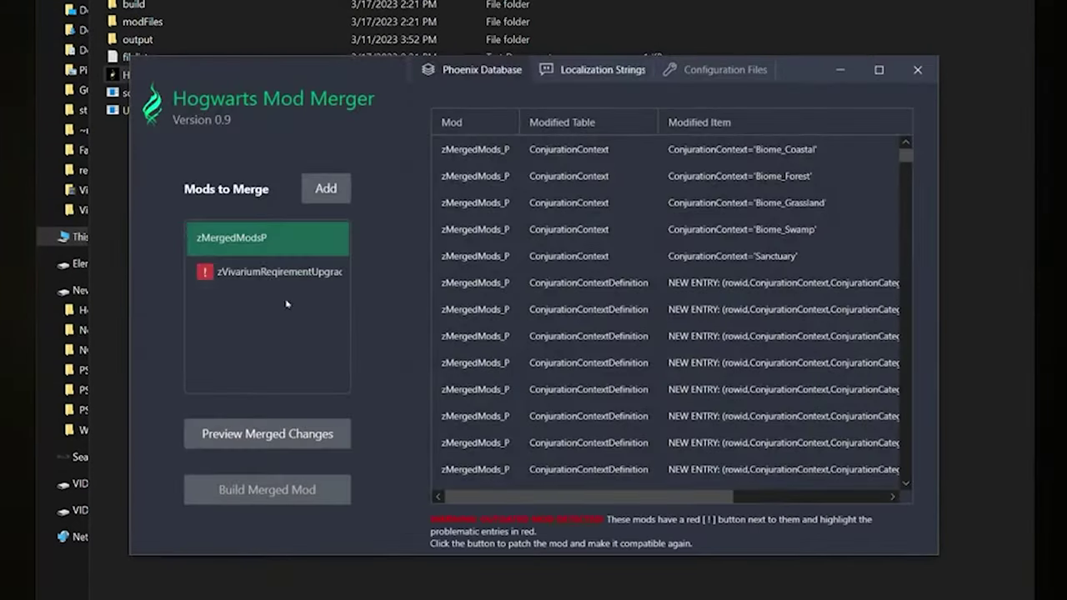
click(204, 271)
scroll(569, 338, down, 2)
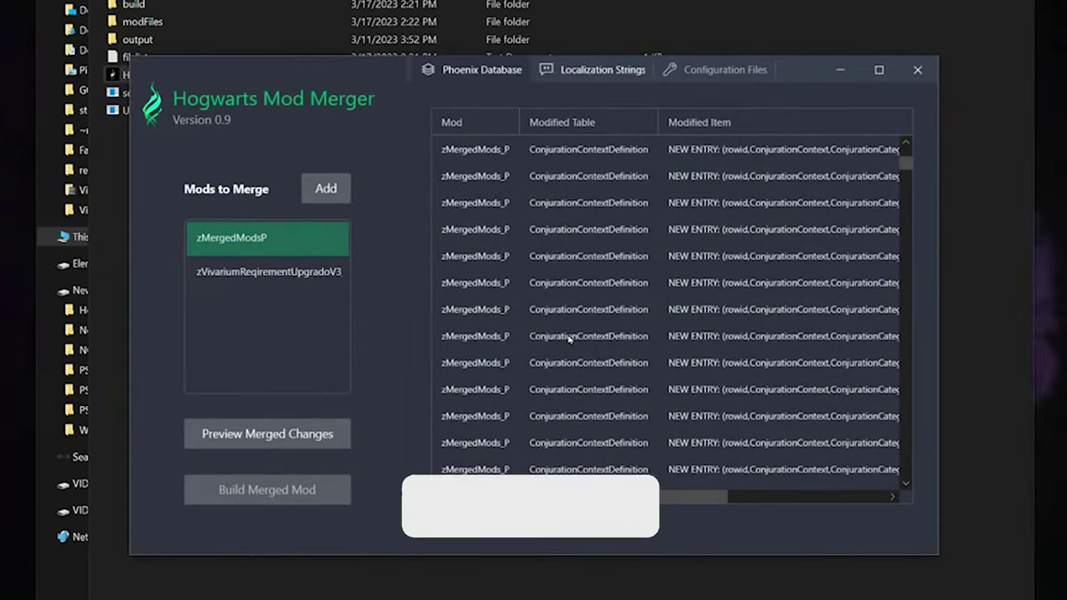